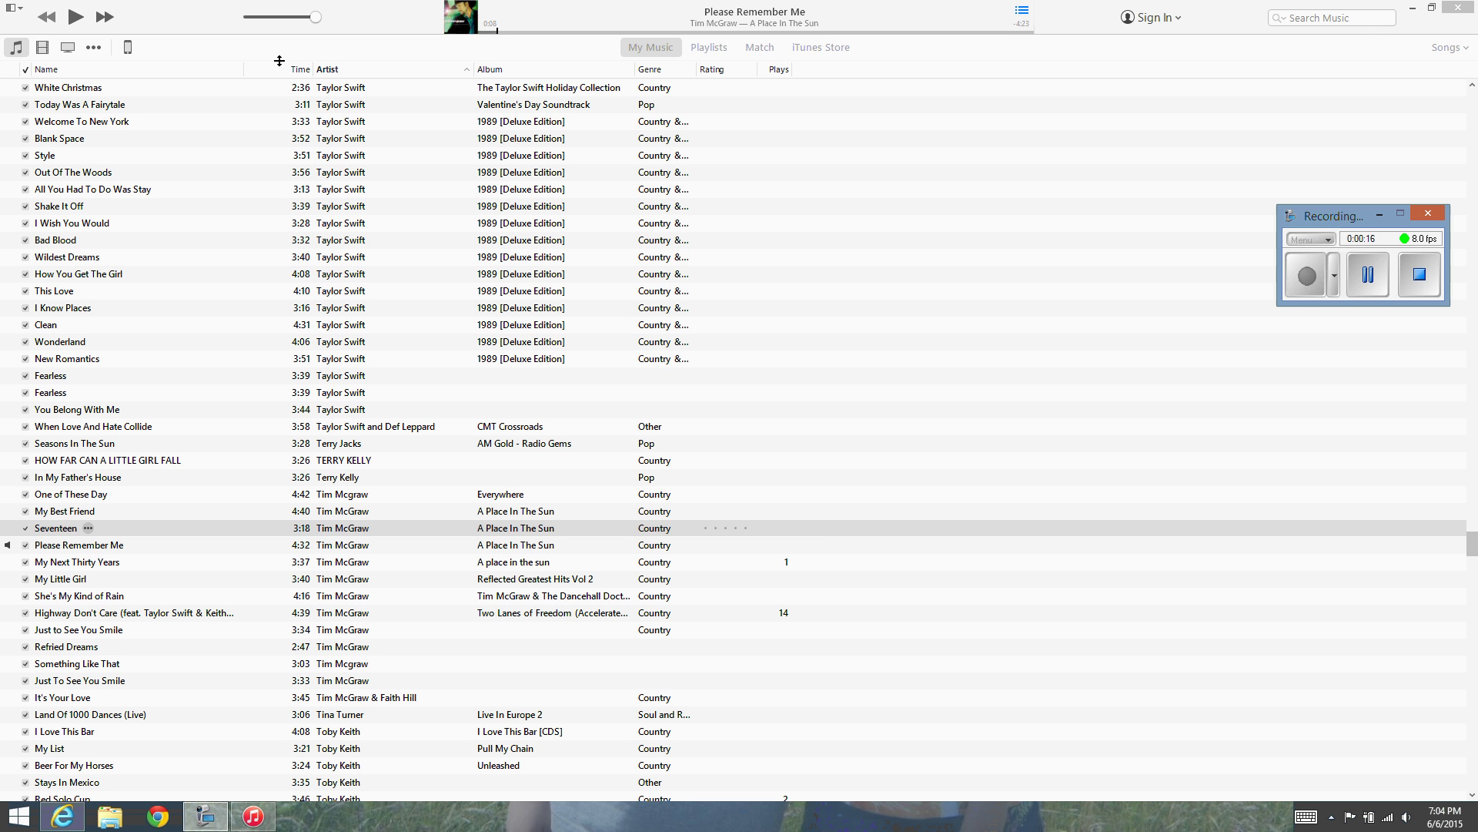
Show the connected iPod touch's Summary page, with manual music and video management enabled
left_click(129, 47)
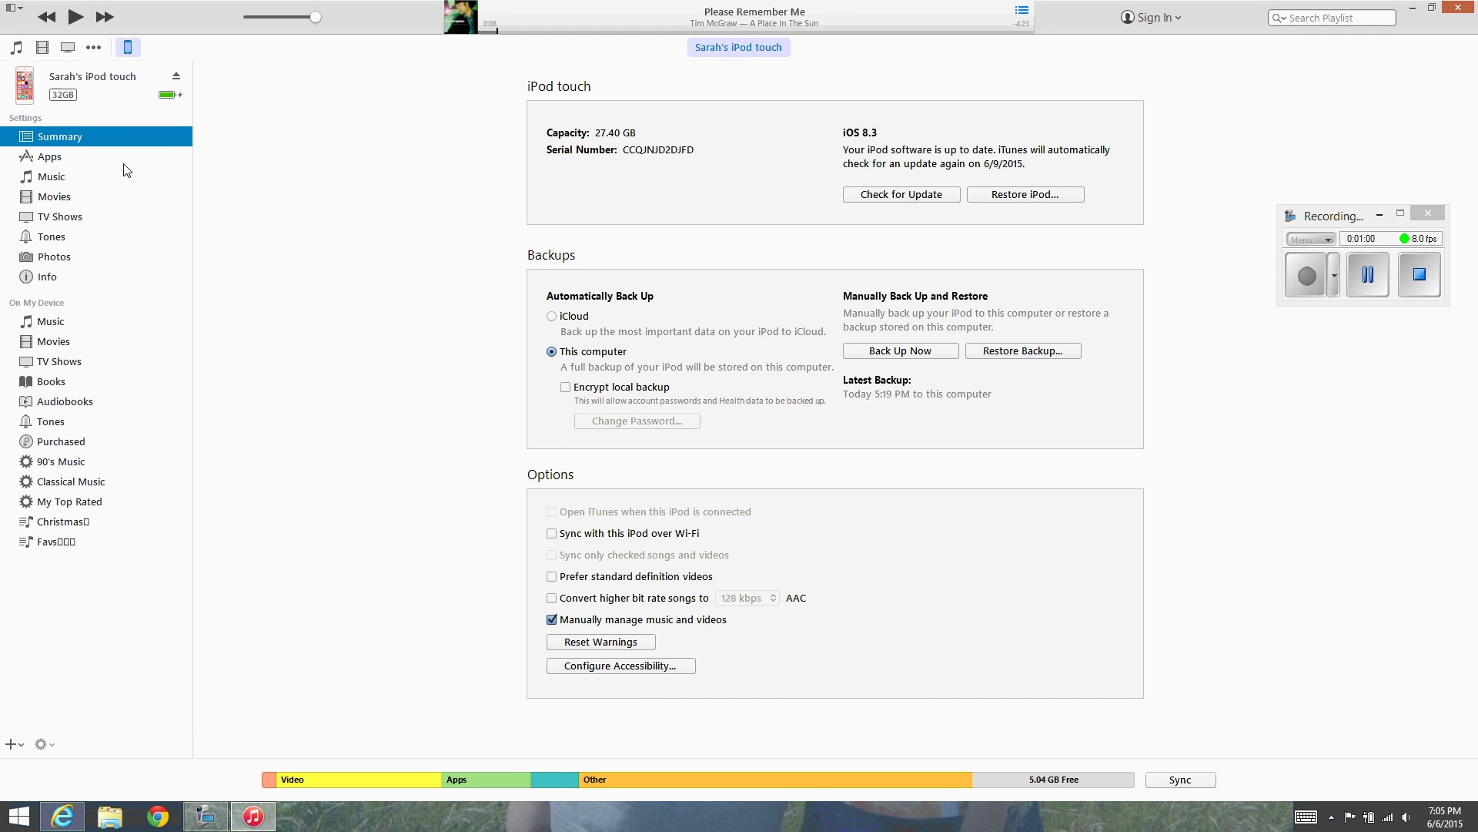
Return to the music library and select the Tim McGraw songs starting from Seventeen
left_click(16, 50)
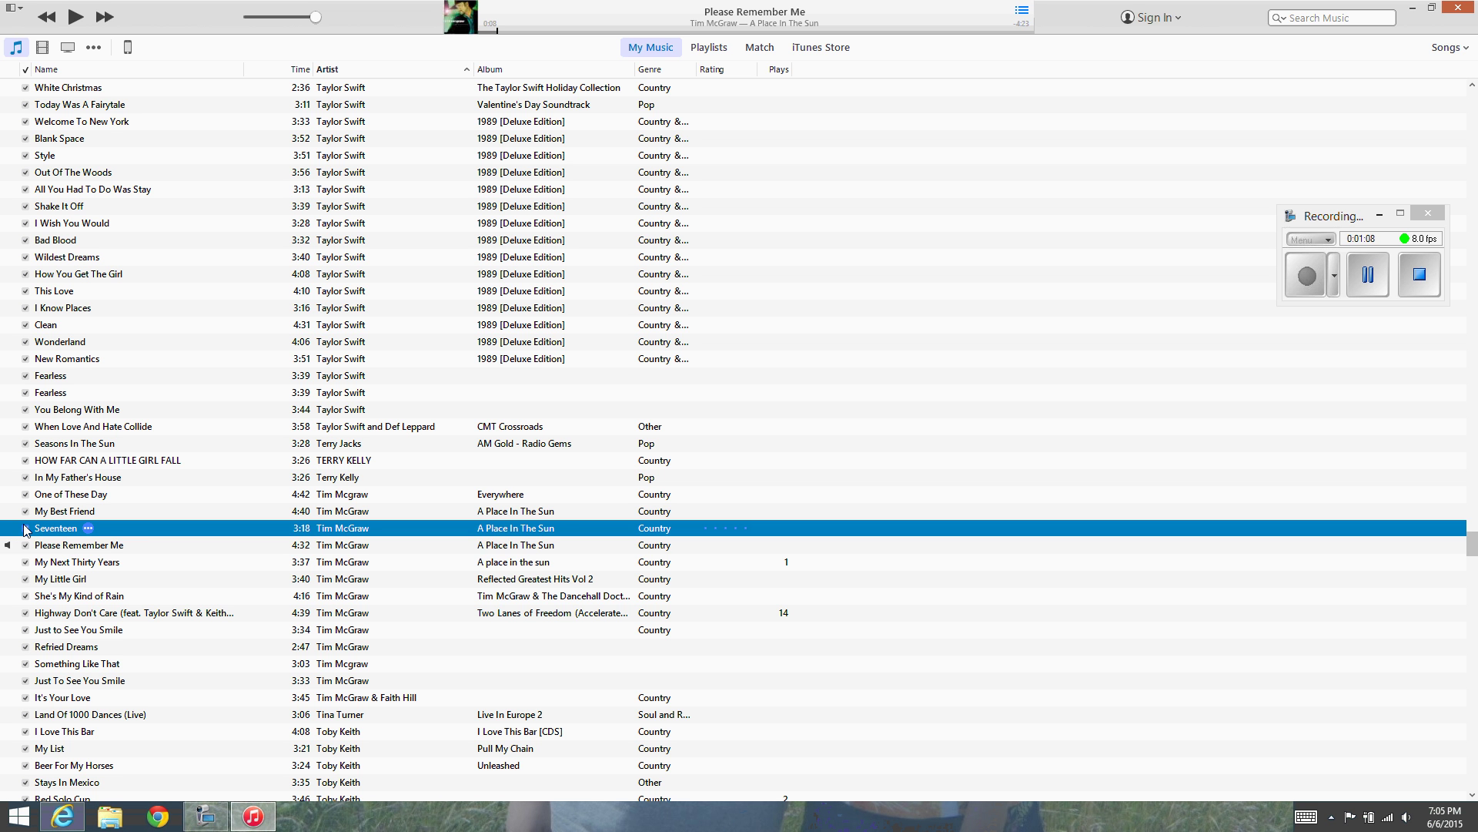
key("shift+Down")
key("shift+Down")
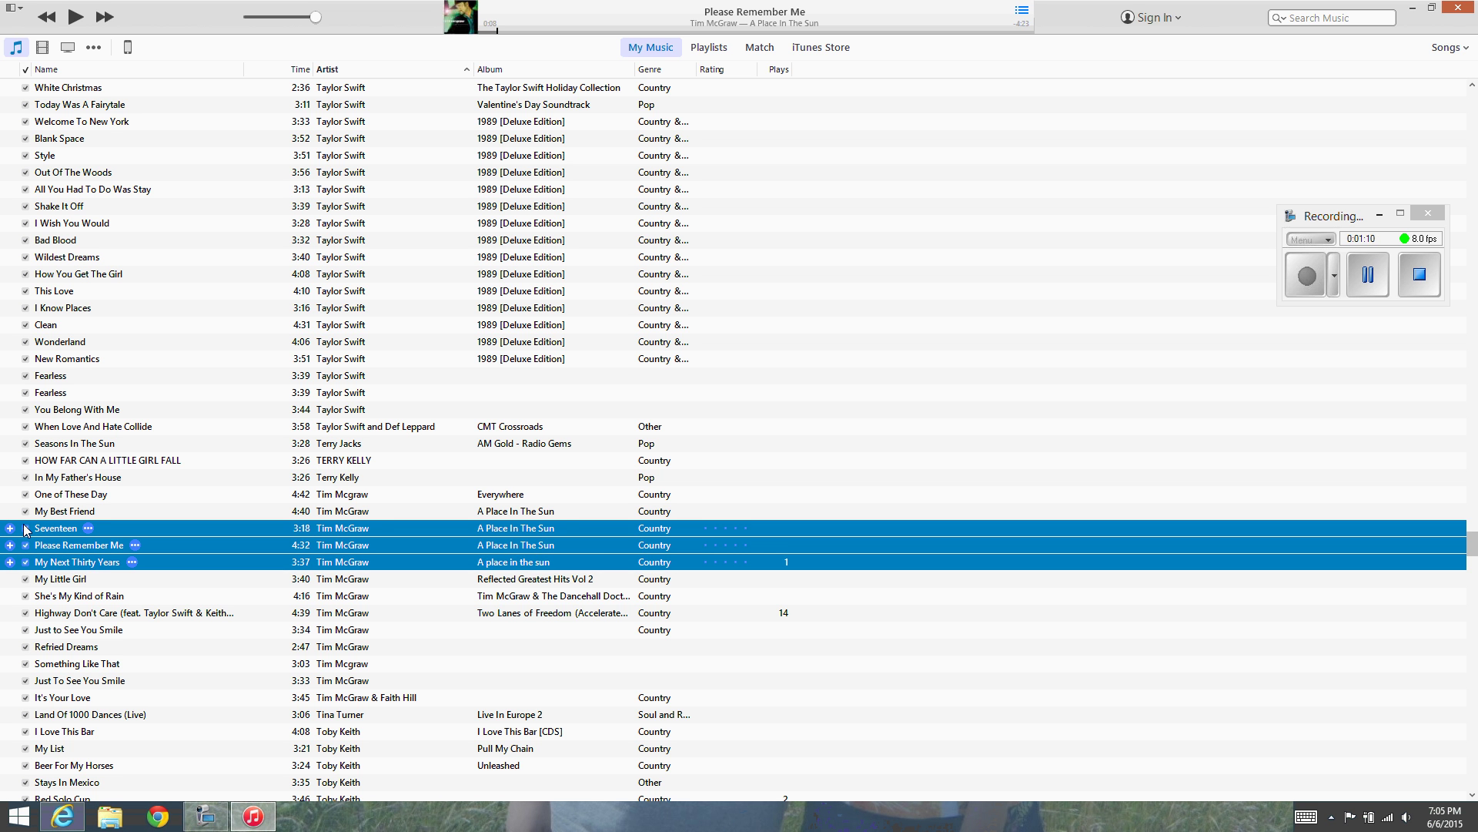
key("shift+Down")
key("shift+Down")
key("shift+Down")
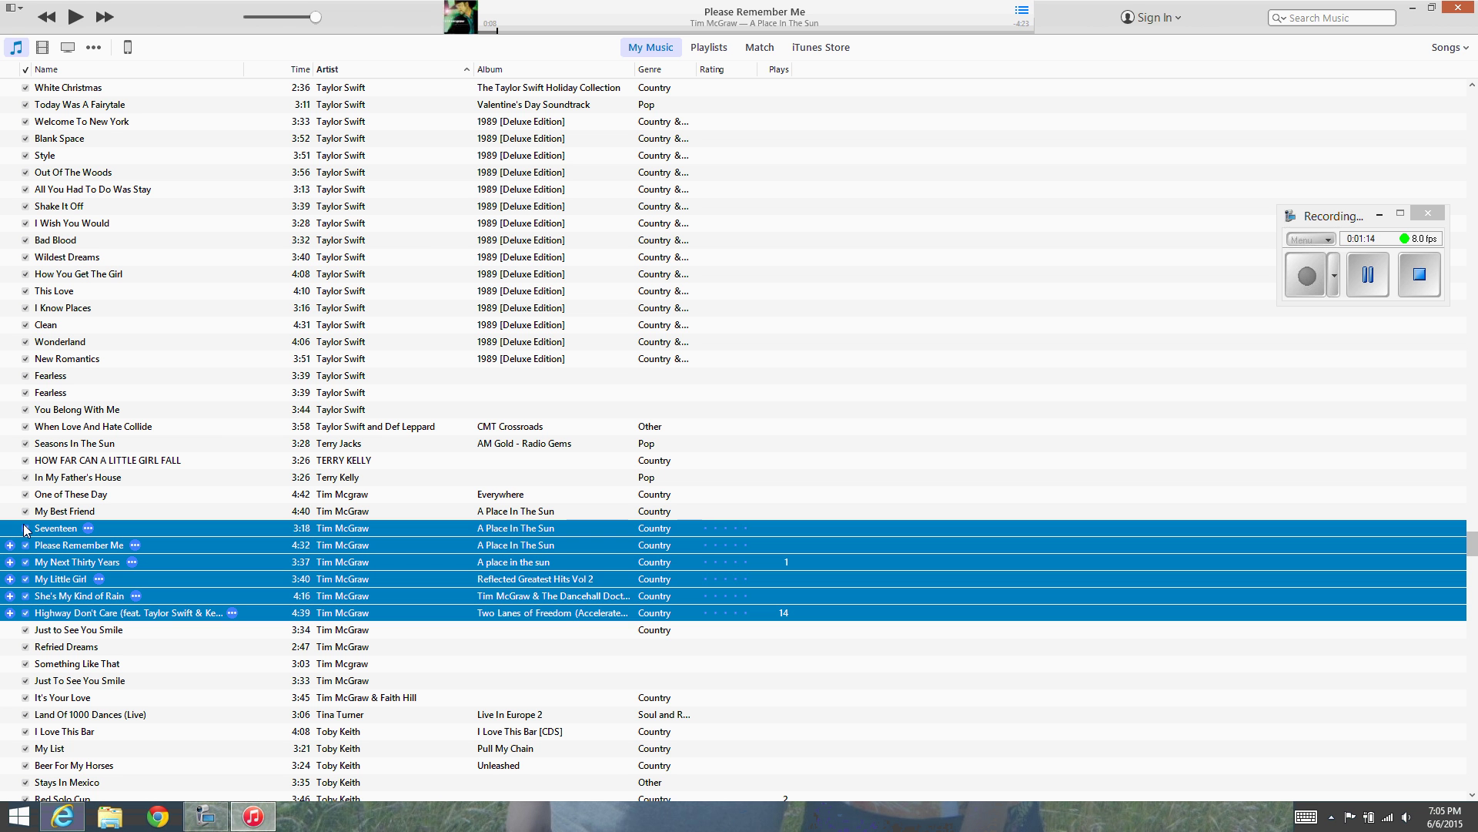
Add the selected Tim McGraw songs to Sarah's iPod touch from the context menu
right_click(195, 560)
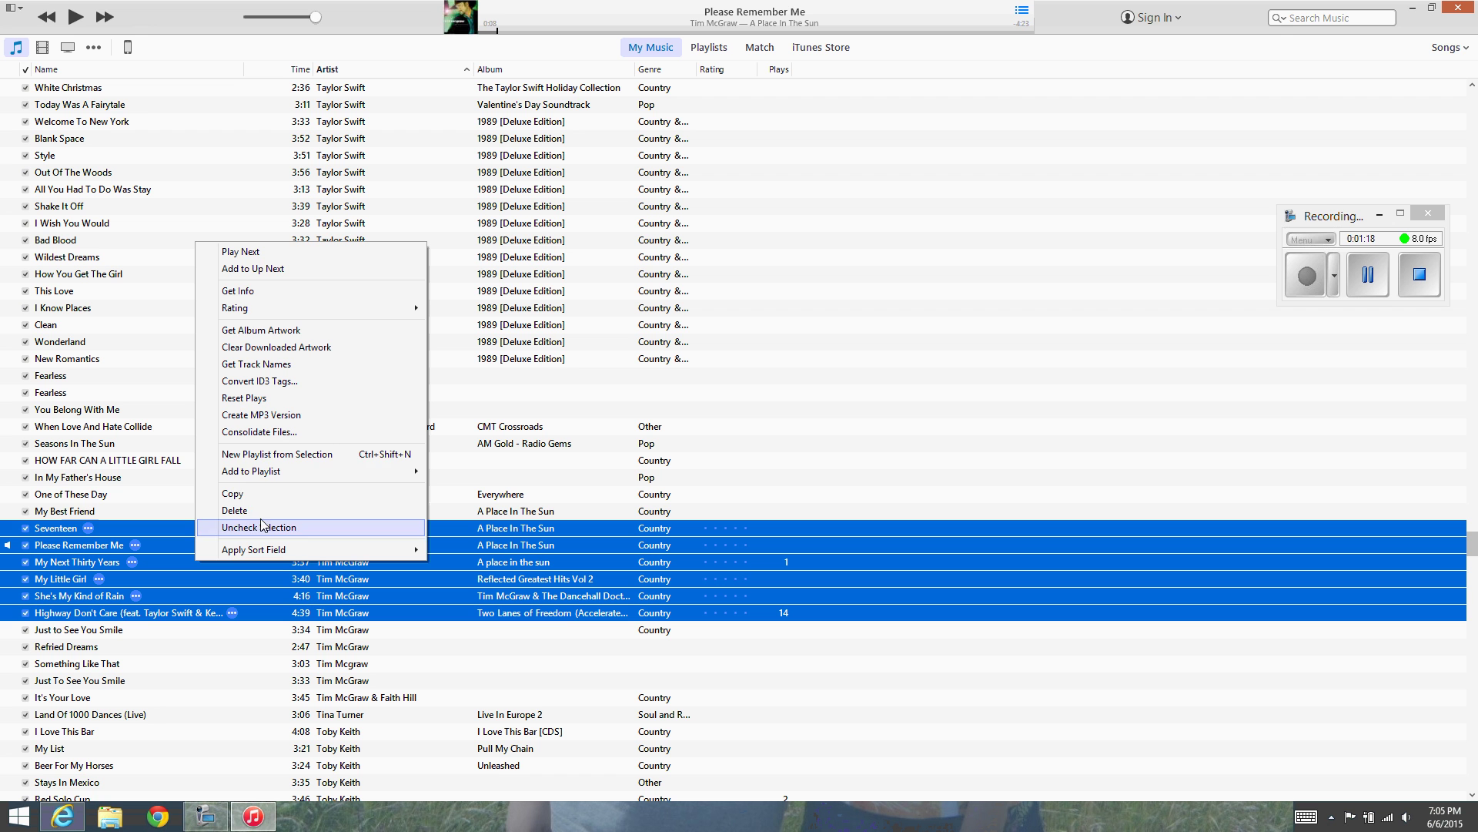
mouse_move(251, 469)
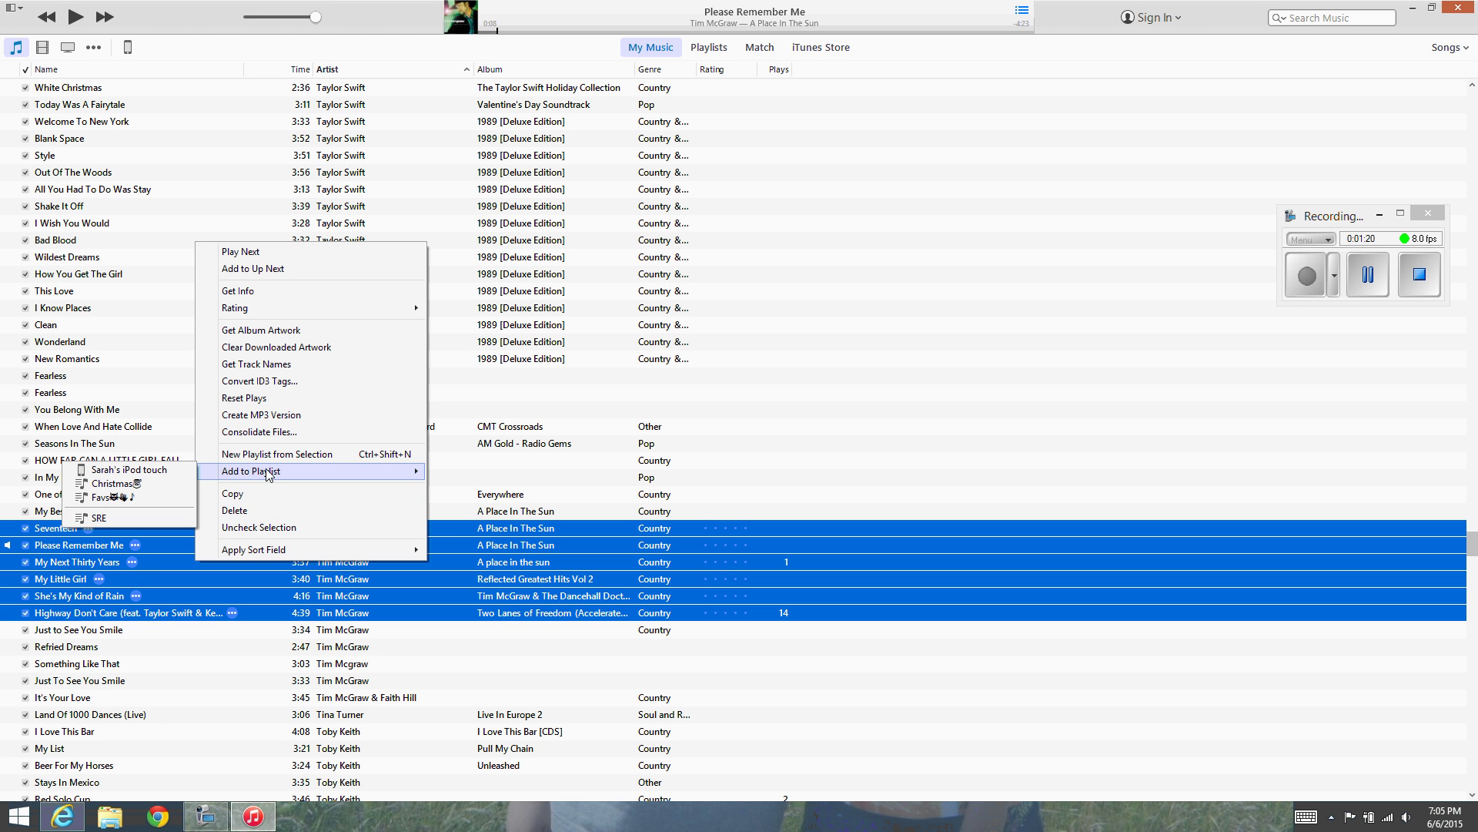
left_click(112, 474)
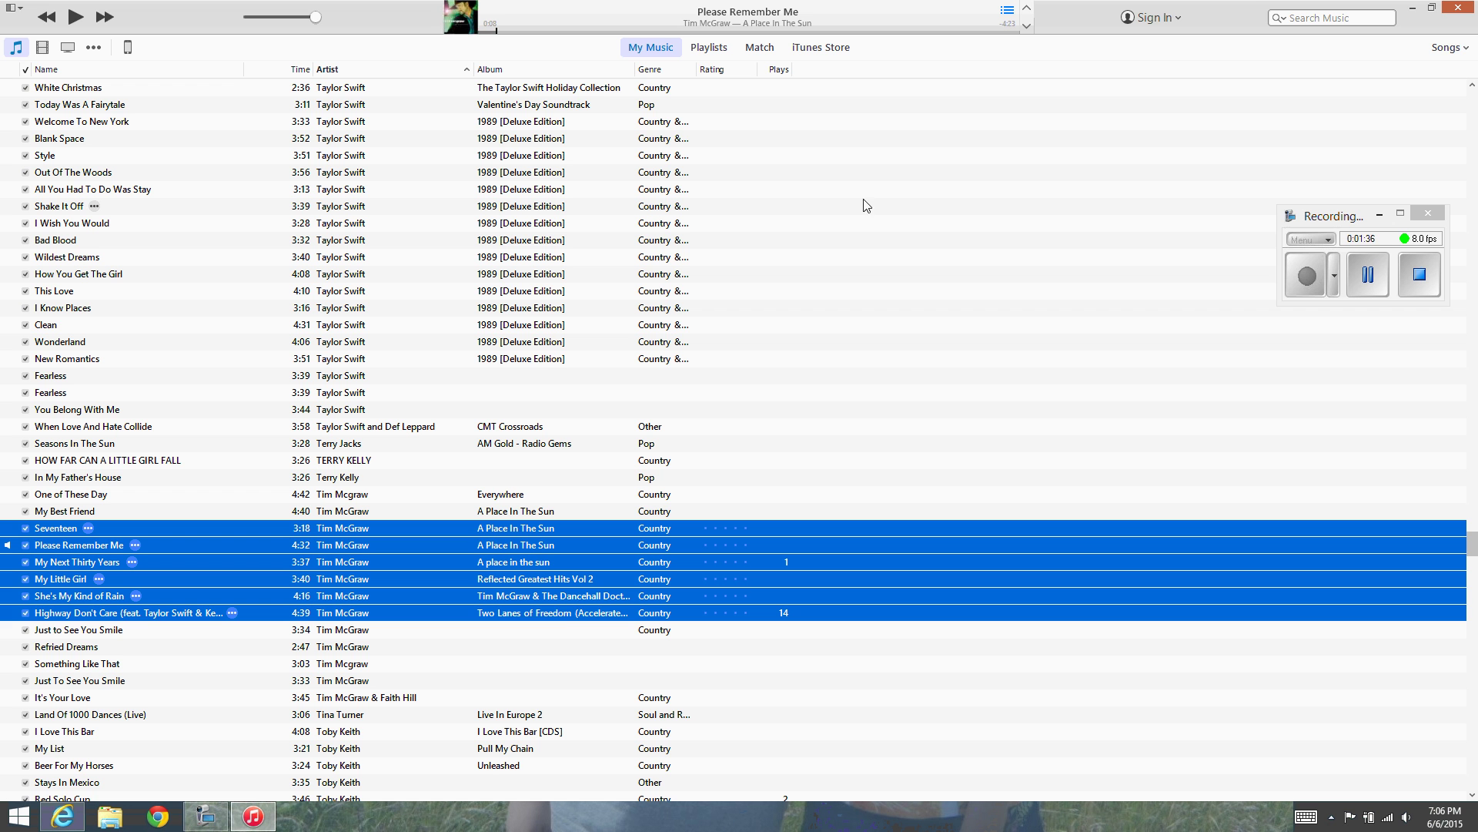
Check the iPod touch's Music list for the six added Tim McGraw songs among 122
mouse_move(128, 47)
left_click(129, 47)
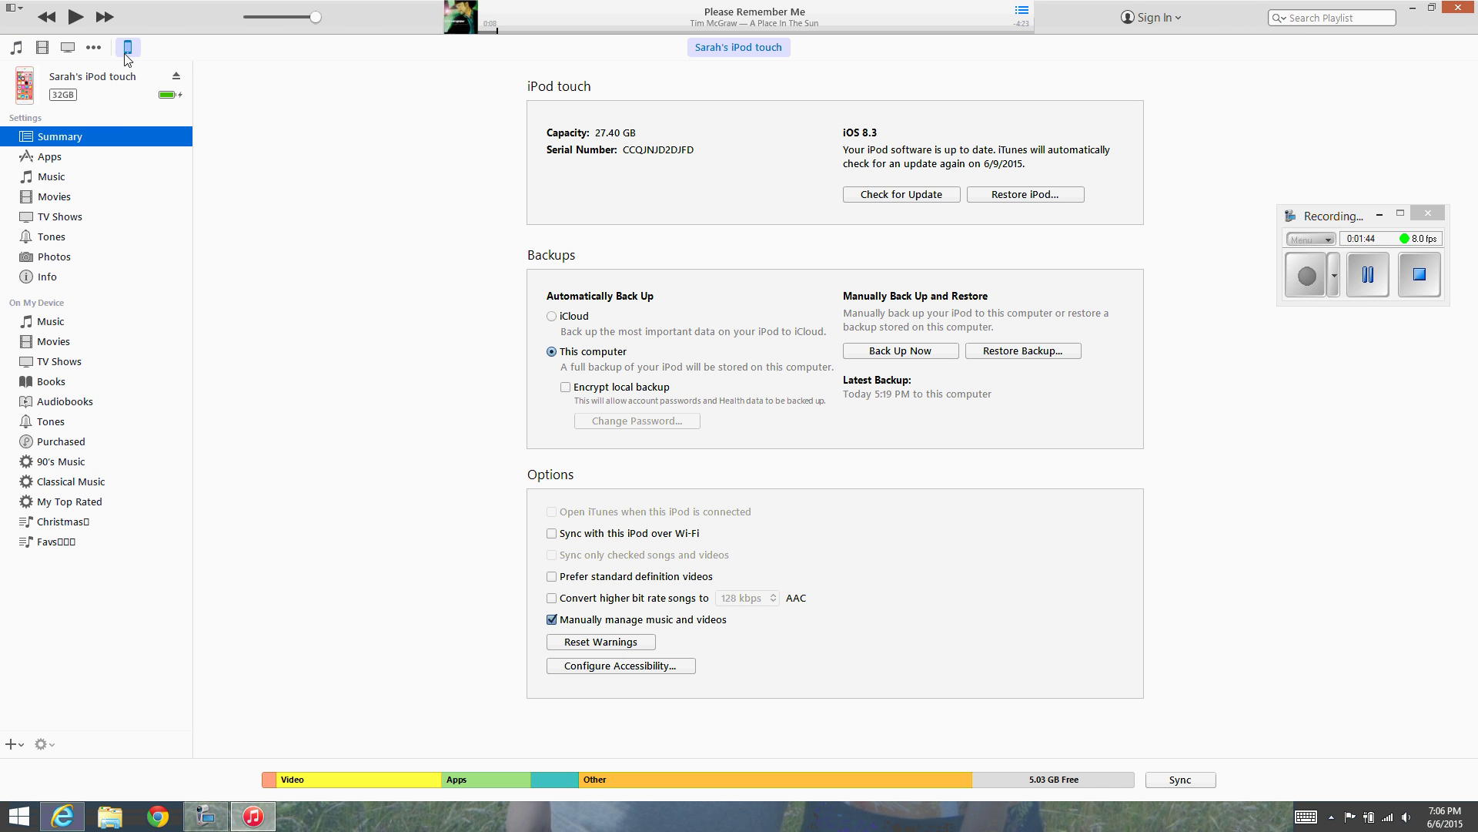
left_click(51, 321)
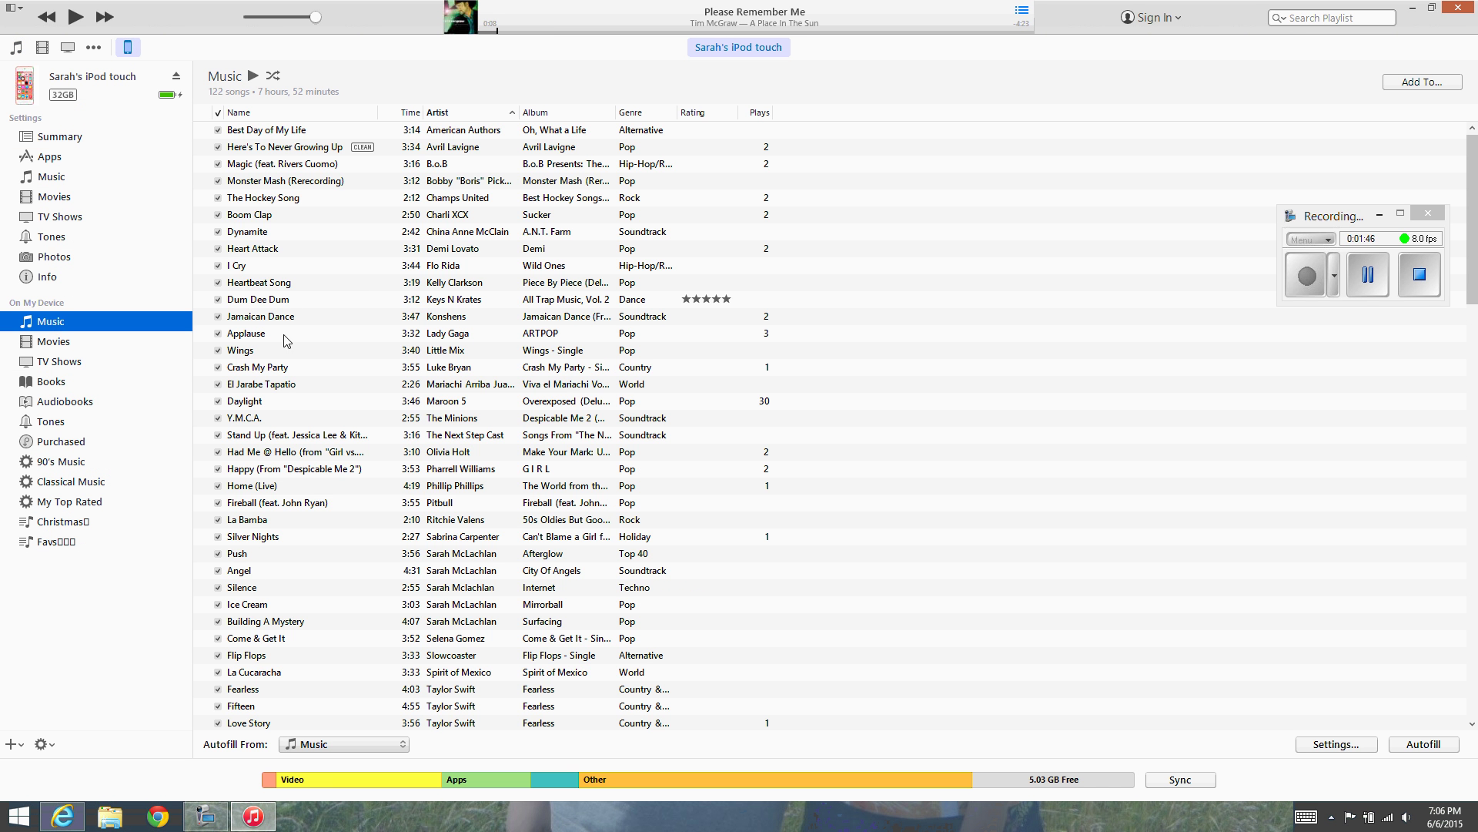
scroll(908, 442, "down", 5)
scroll(908, 442, "down", 5)
scroll(908, 442, "down", 5)
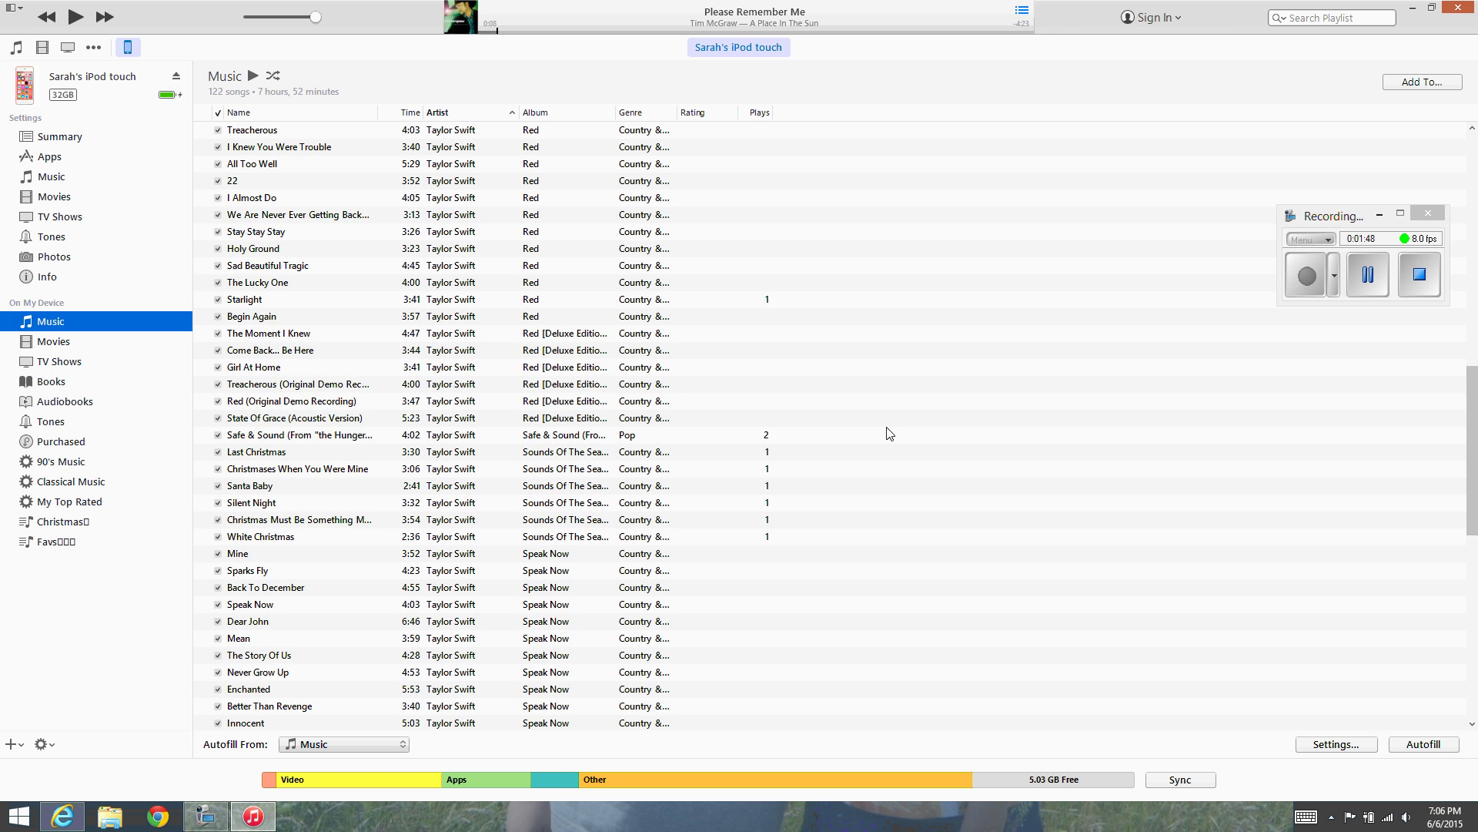
scroll(889, 433, "down", 5)
scroll(866, 433, "down", 5)
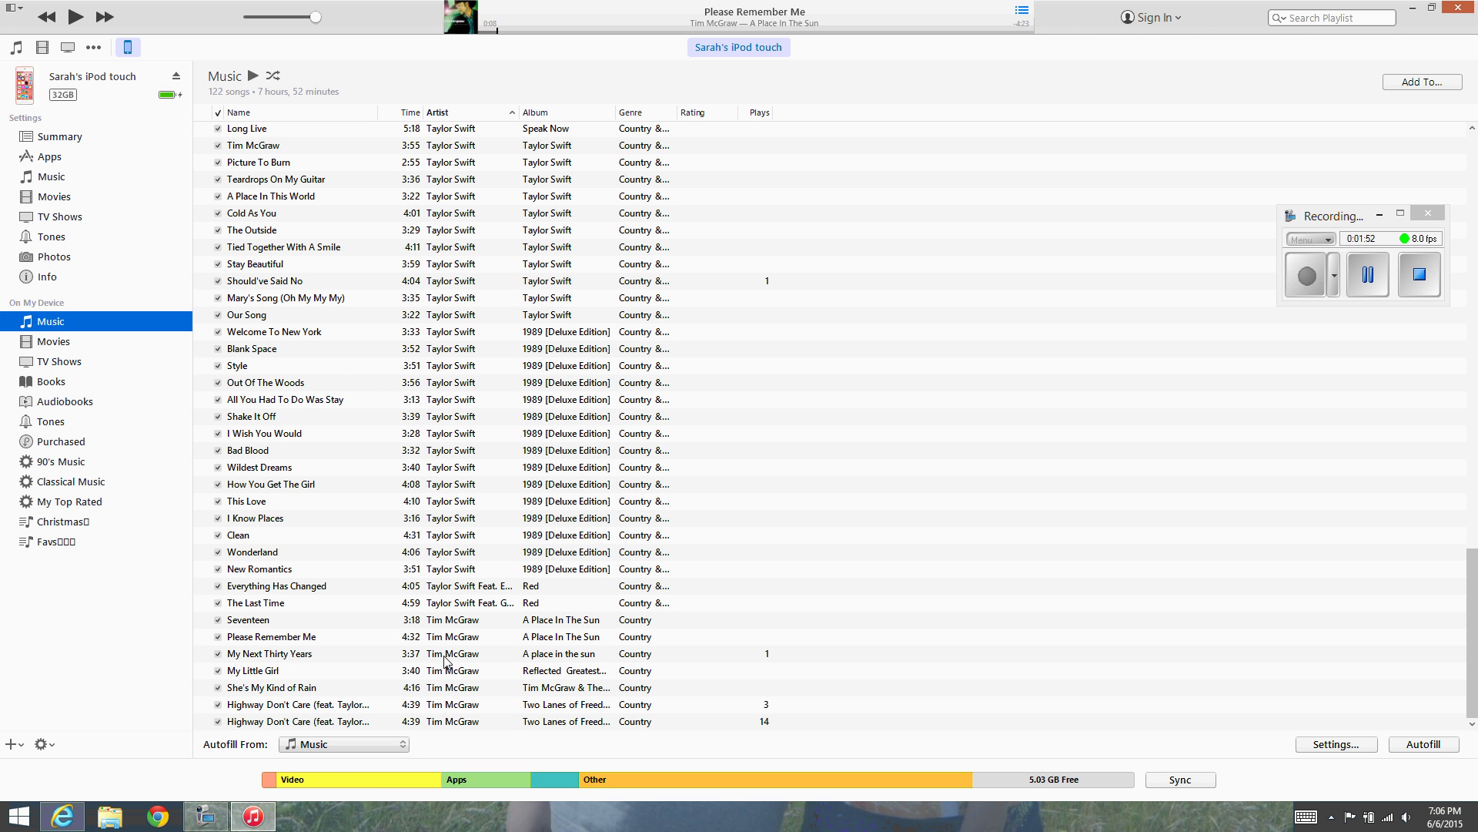
mouse_move(444, 620)
scroll(474, 415, "up", 5)
scroll(434, 388, "up", 5)
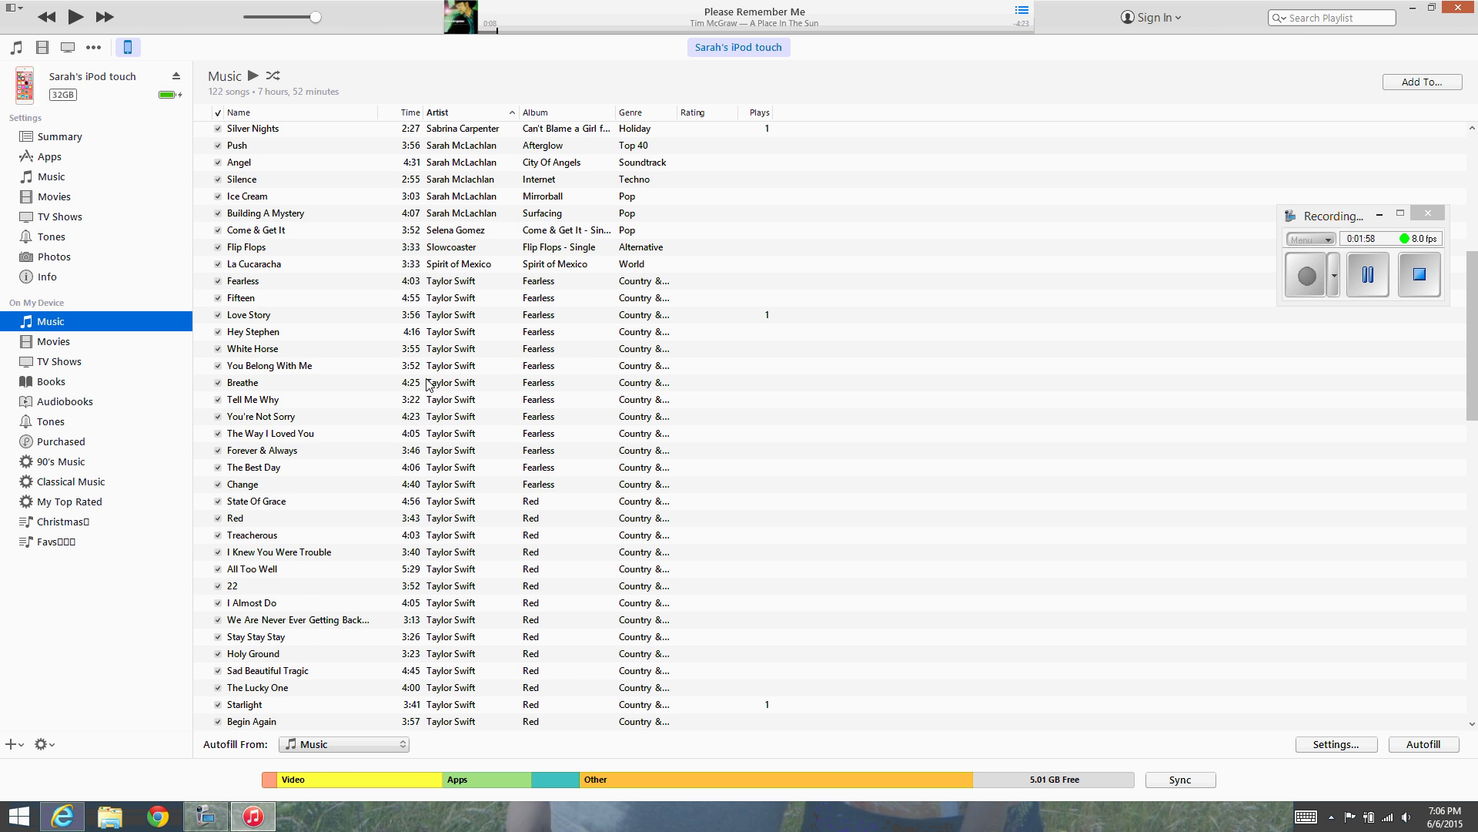
scroll(425, 384, "up", 5)
scroll(425, 384, "up", 2)
scroll(425, 392, "down", 5)
scroll(425, 416, "down", 5)
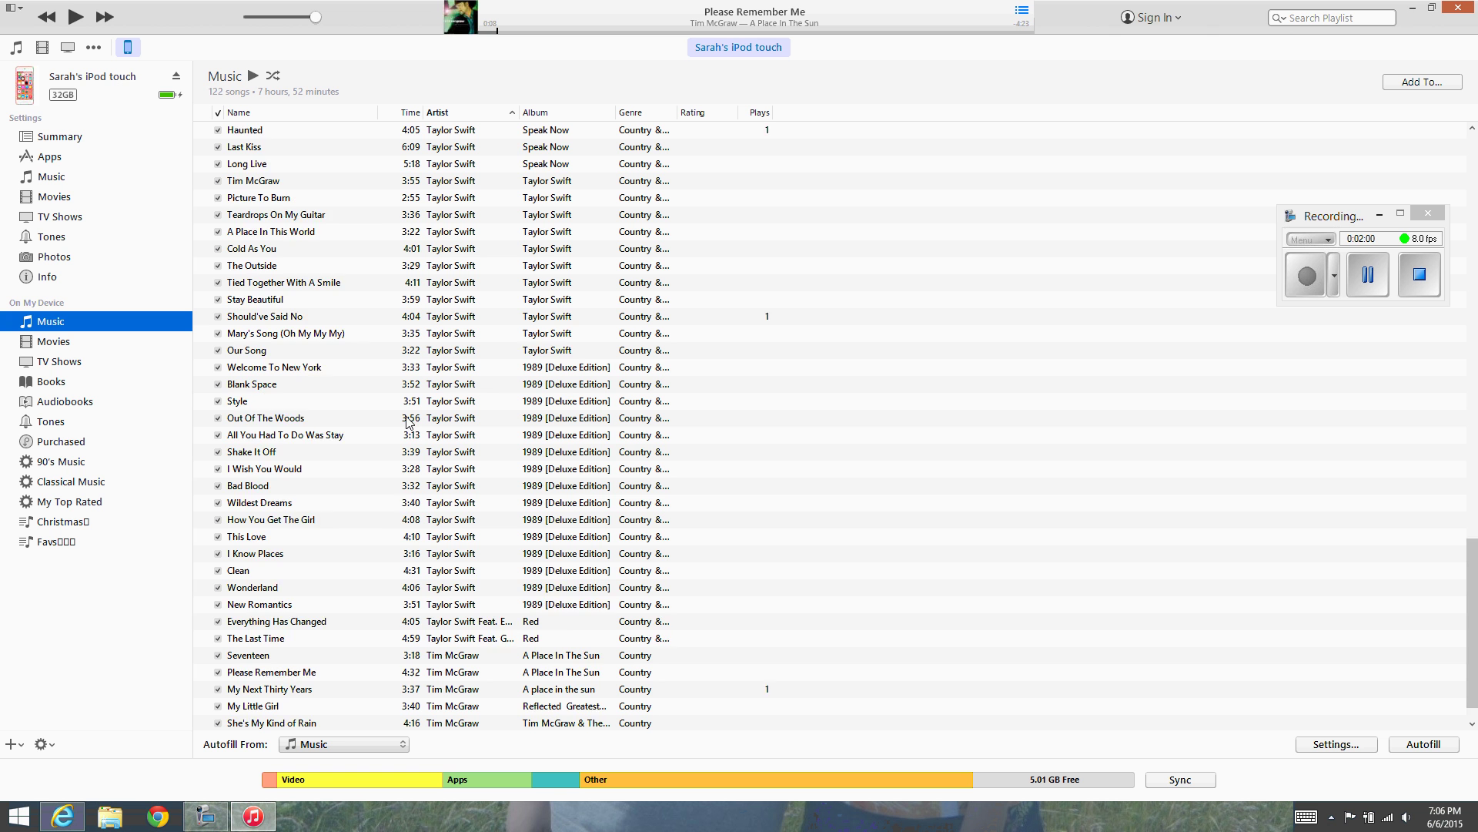
scroll(426, 451, "down", 5)
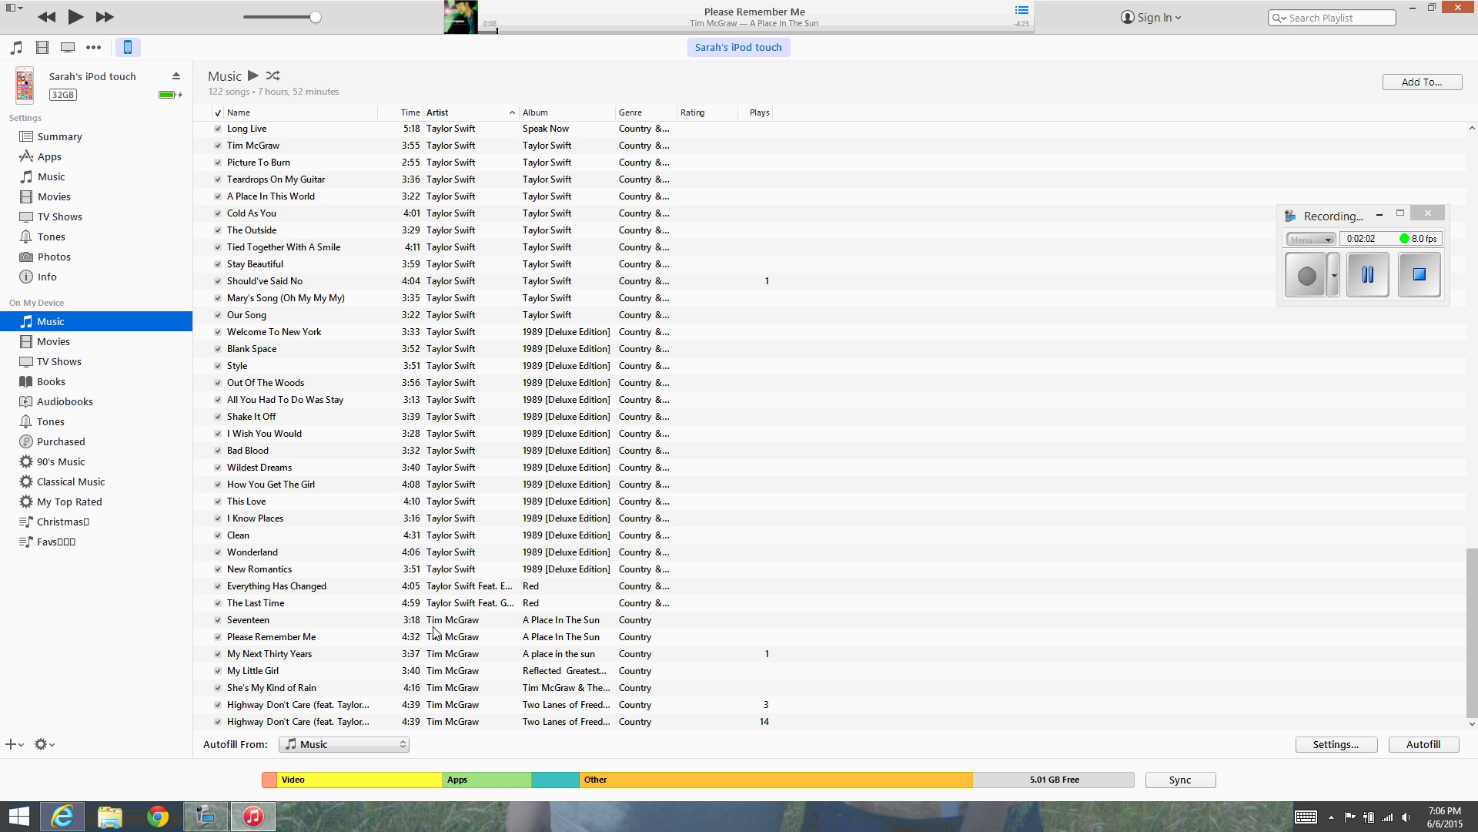